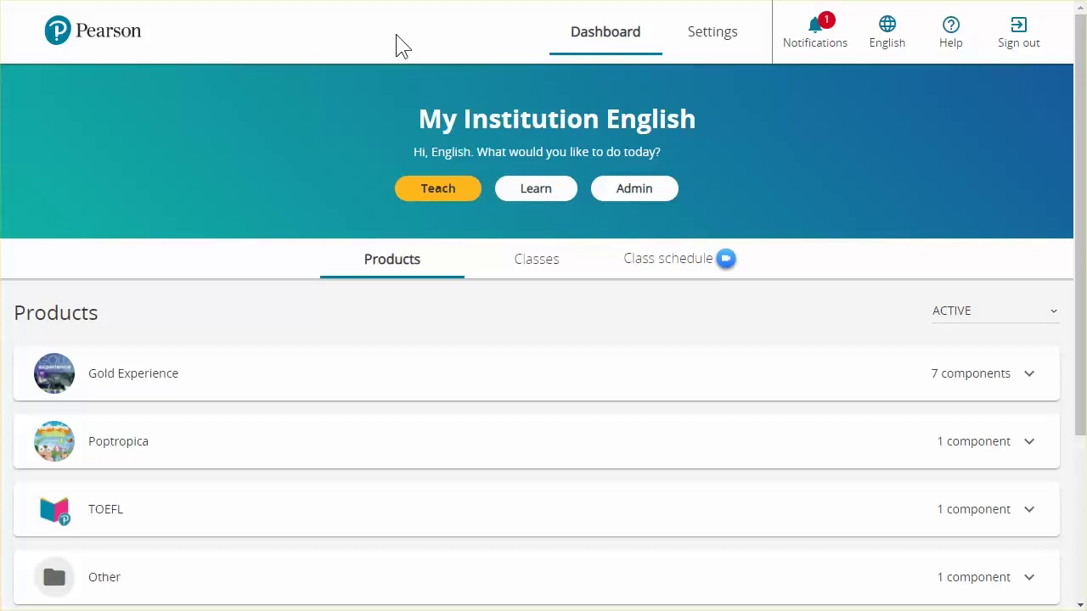
left_click(717, 41)
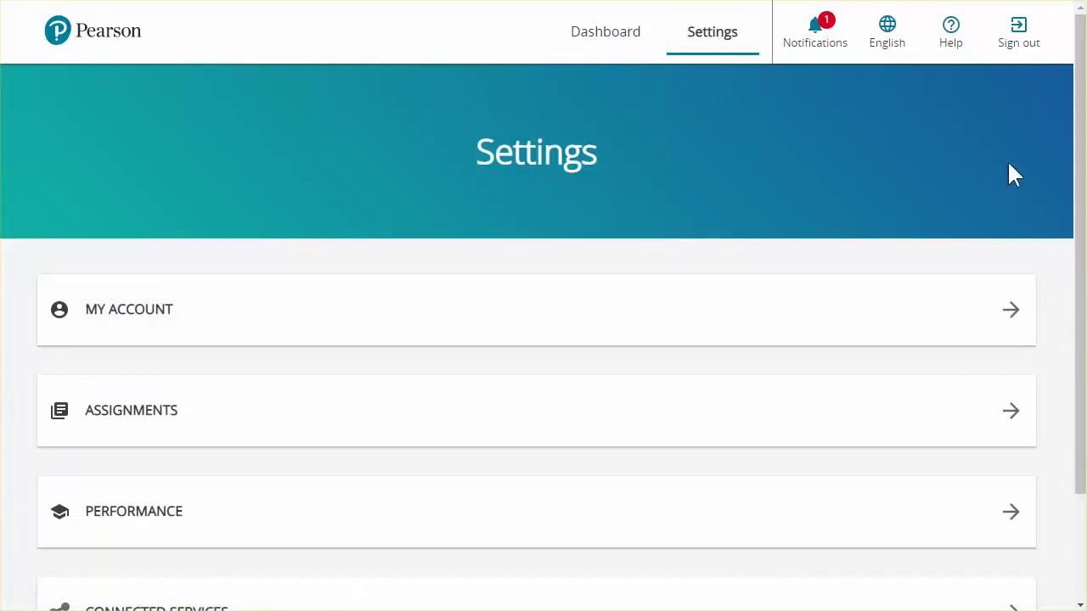
scroll(1009, 166, "down", 2)
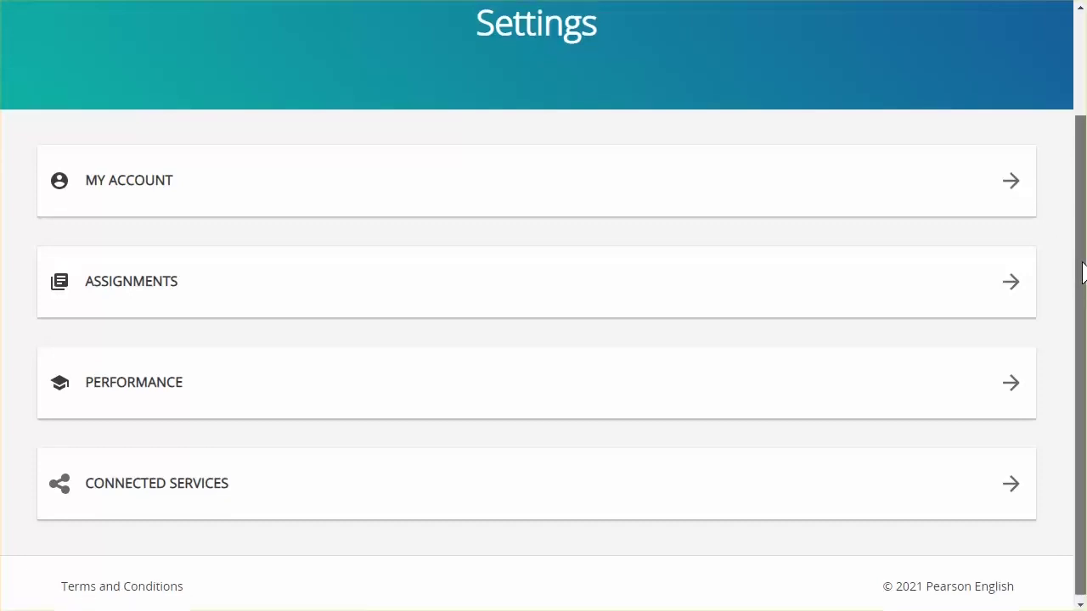
left_click_drag(1078, 249, 1062, 146)
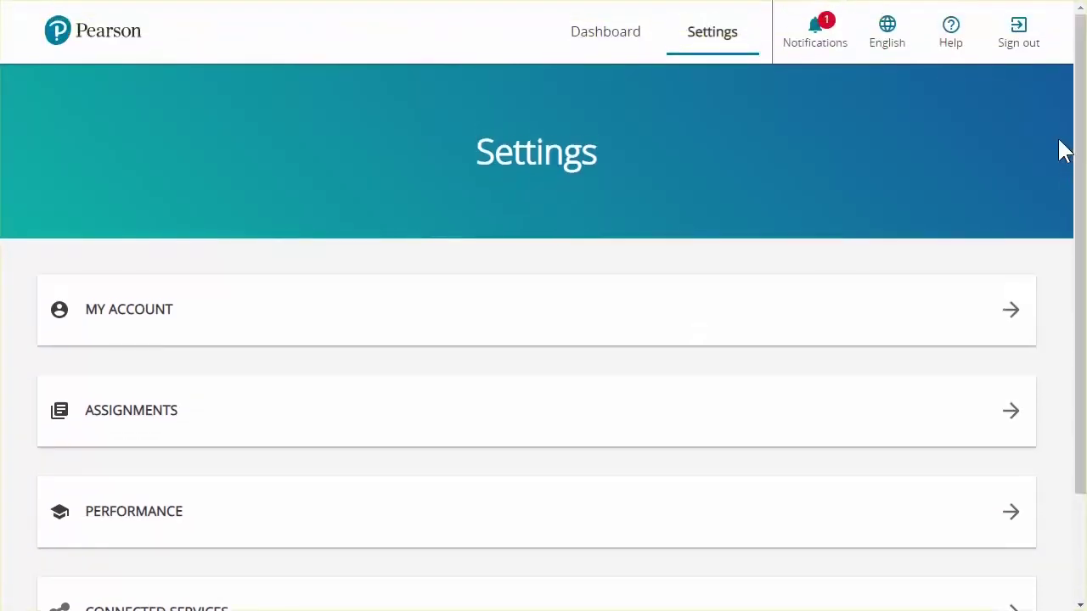
Step: Return to the Dashboard and view, then close, the Notifications panel
left_click(615, 44)
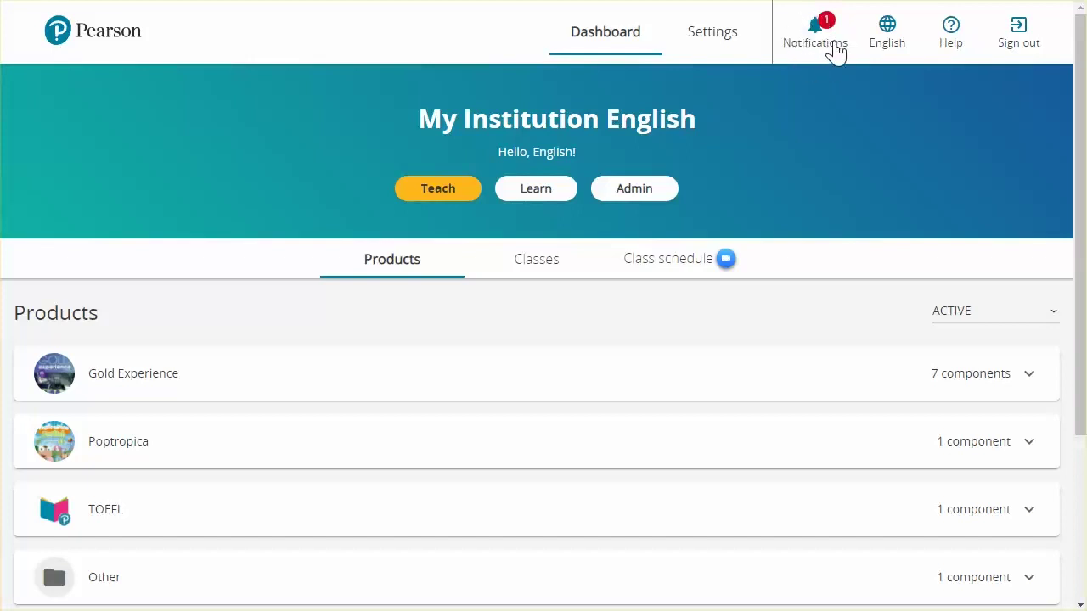
left_click(836, 51)
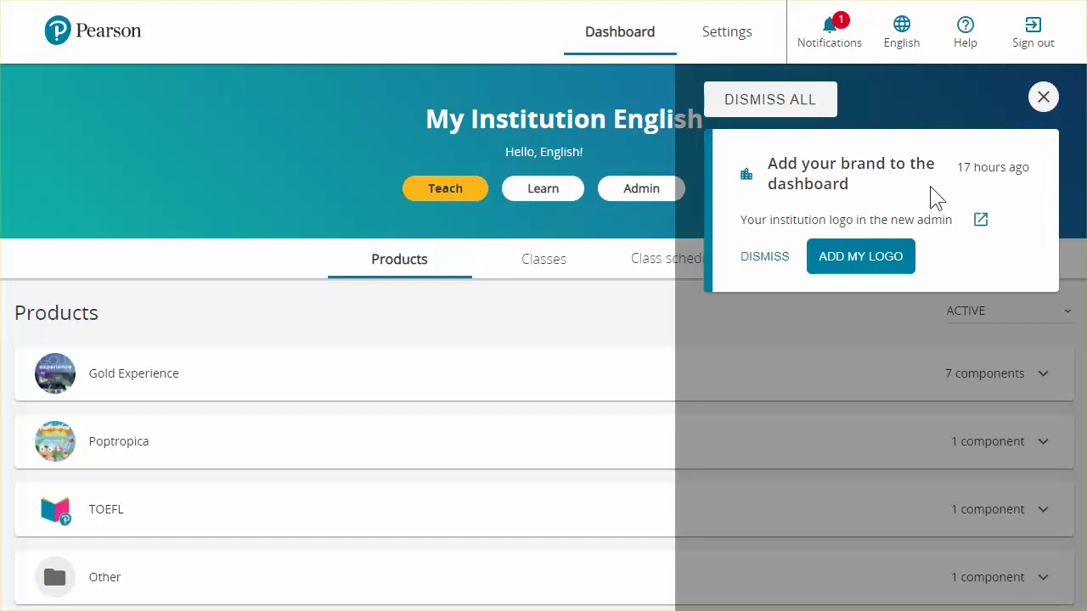
left_click(1043, 98)
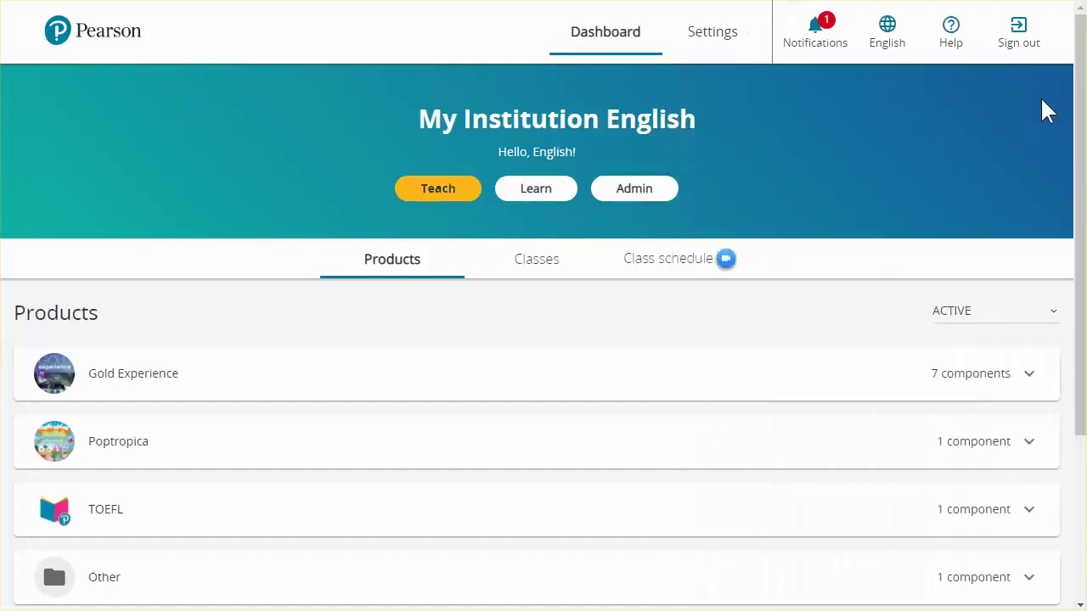
Step: Switch the interface language to 简体中文, then back to English
left_click(896, 48)
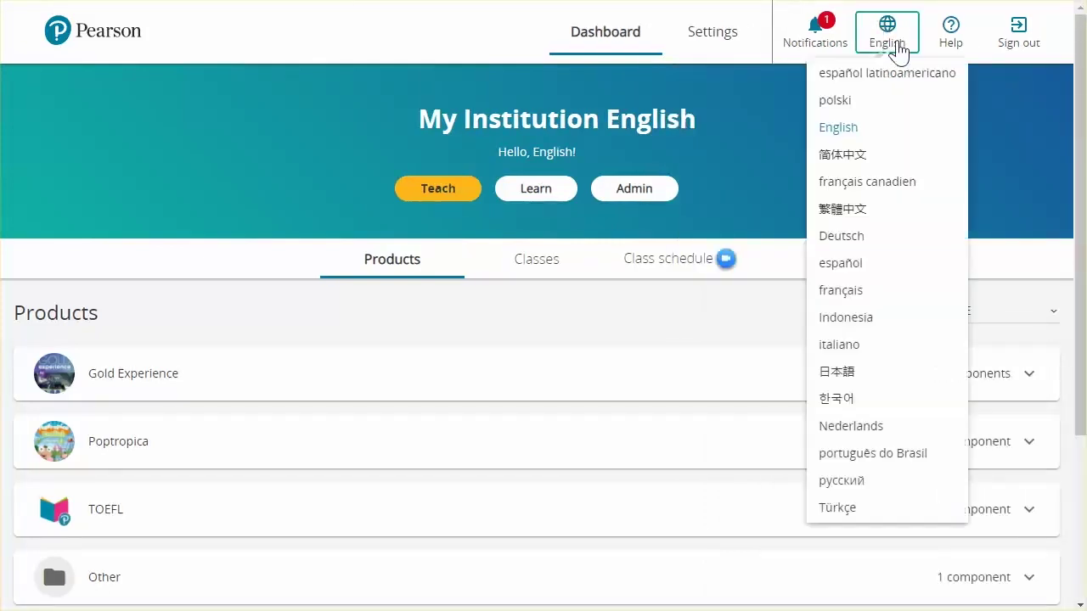
left_click(852, 156)
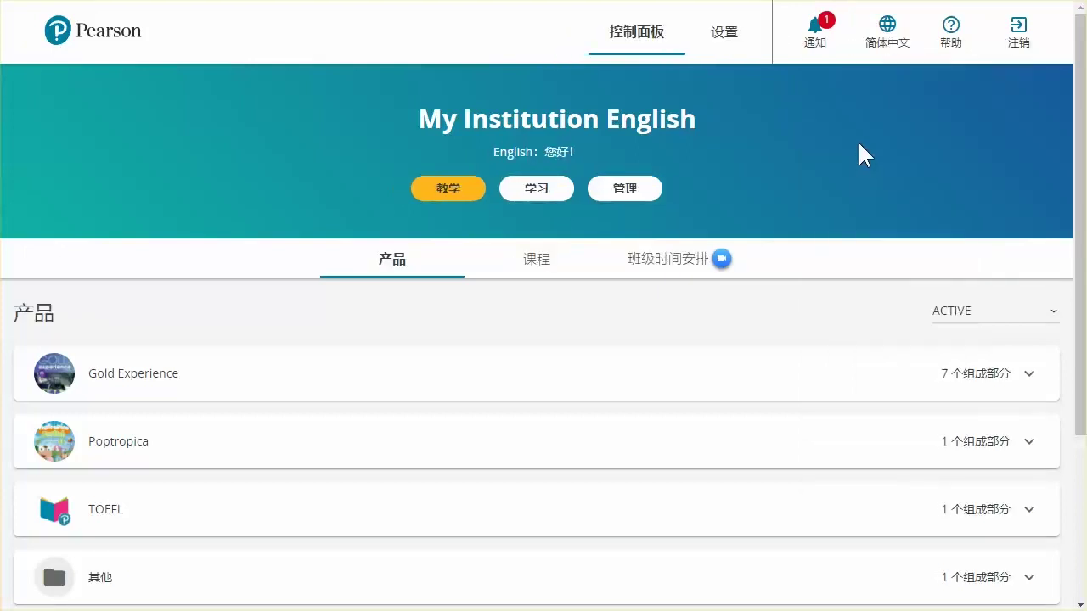
left_click(889, 38)
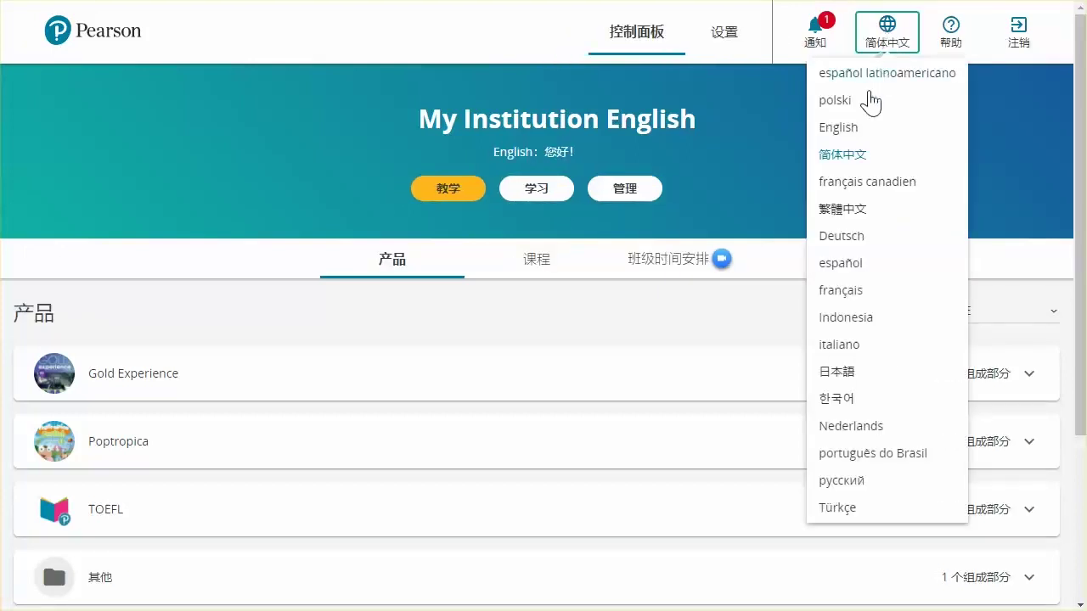
left_click(858, 129)
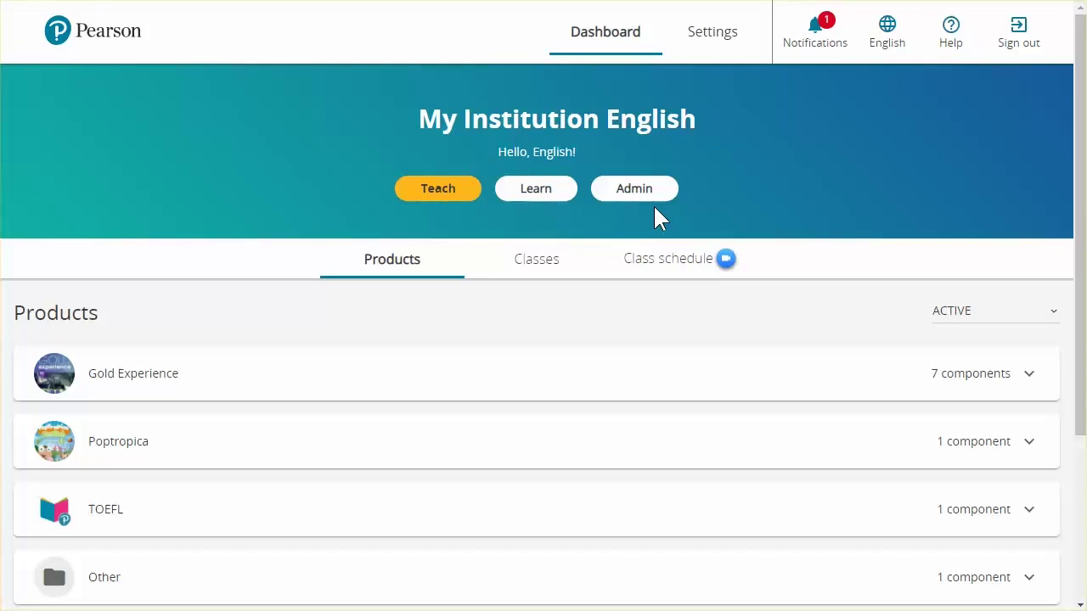
left_click(536, 189)
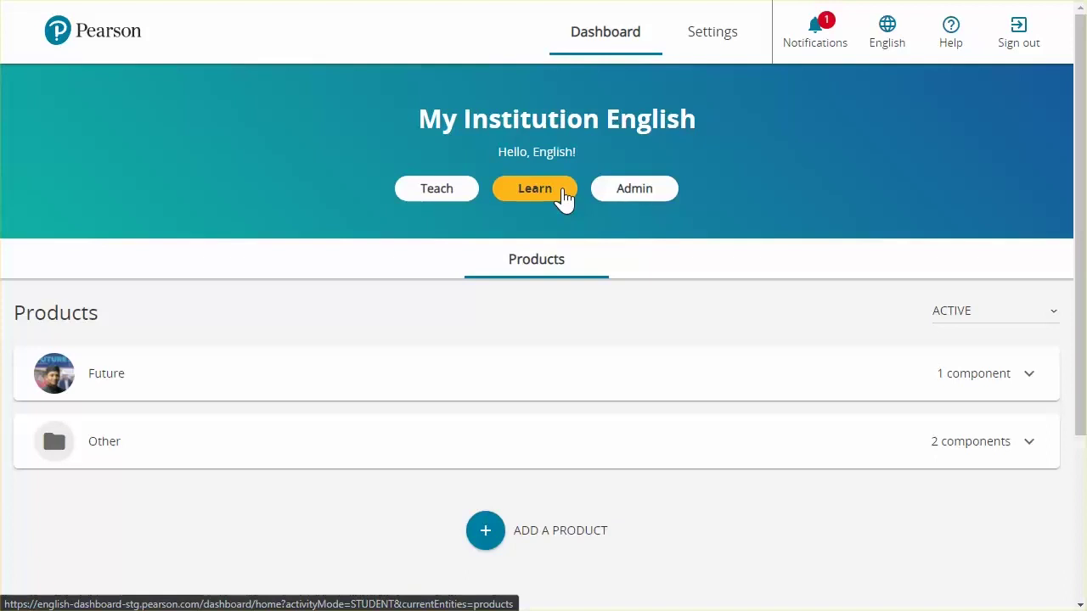
left_click(431, 195)
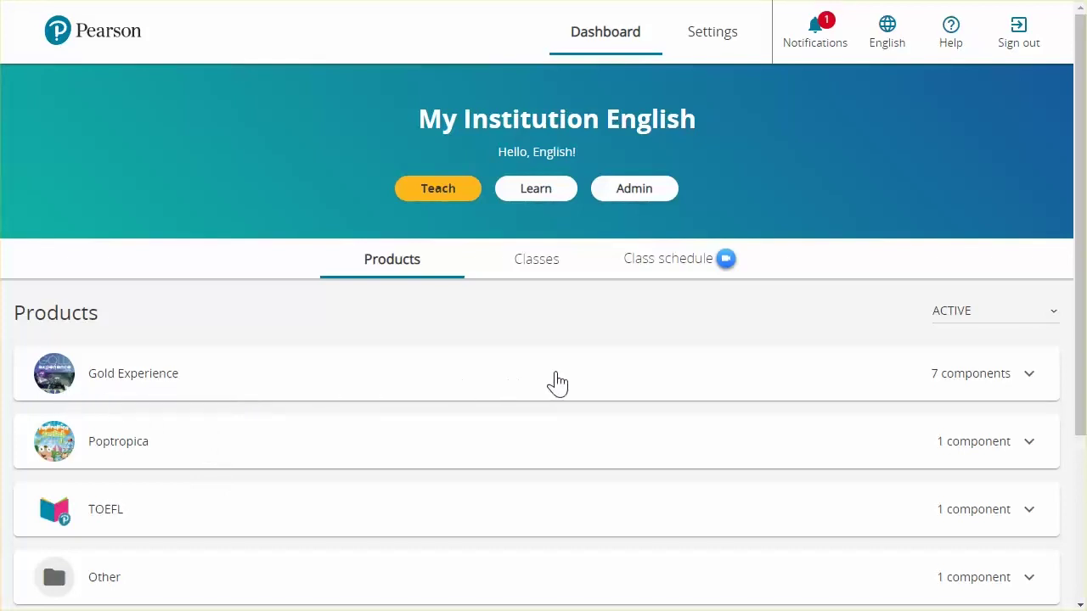
Step: Expand Gold Experience and Gold Experience A1 to reveal the A1 product cards
left_click(1031, 378)
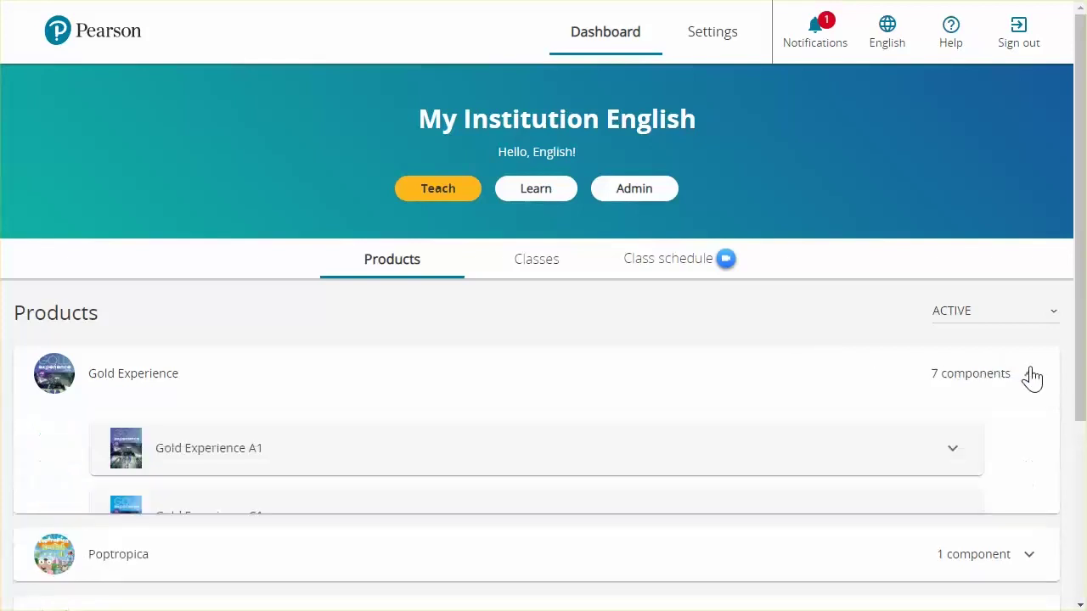
scroll(1030, 376, "down", 1)
left_click(955, 367)
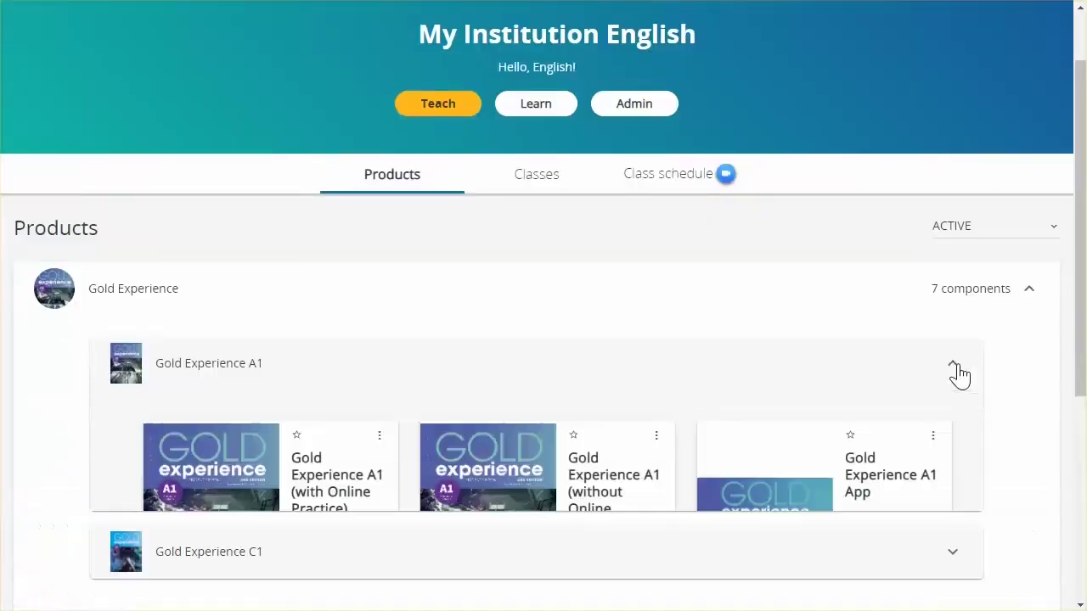
scroll(1006, 382, "down", 1)
scroll(1006, 383, "down", 2)
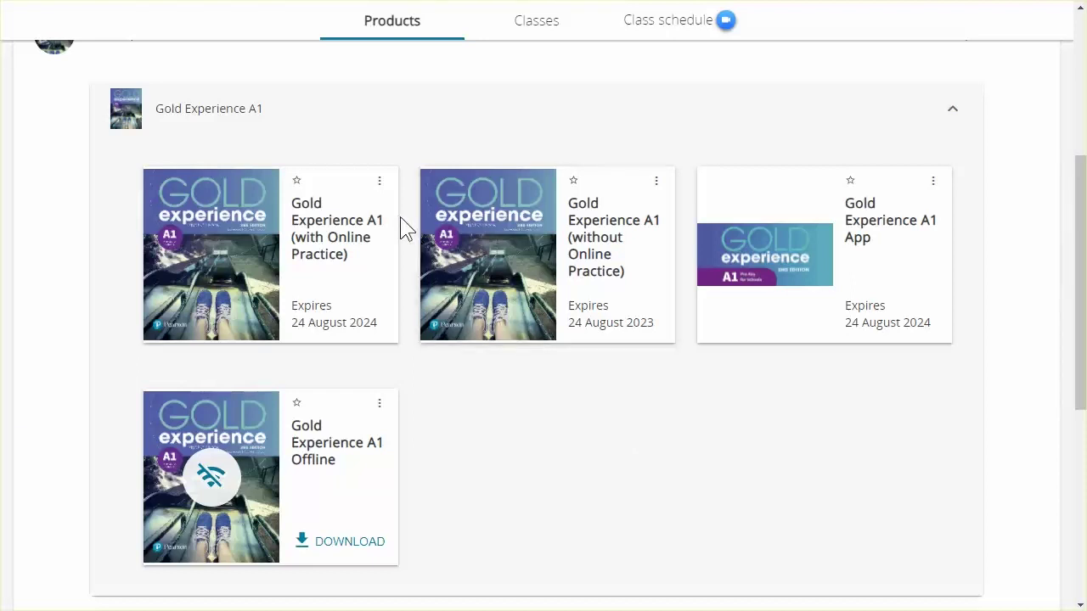
Step: Add Gold Experience A1 (with Online Practice) to favourites
left_click(378, 182)
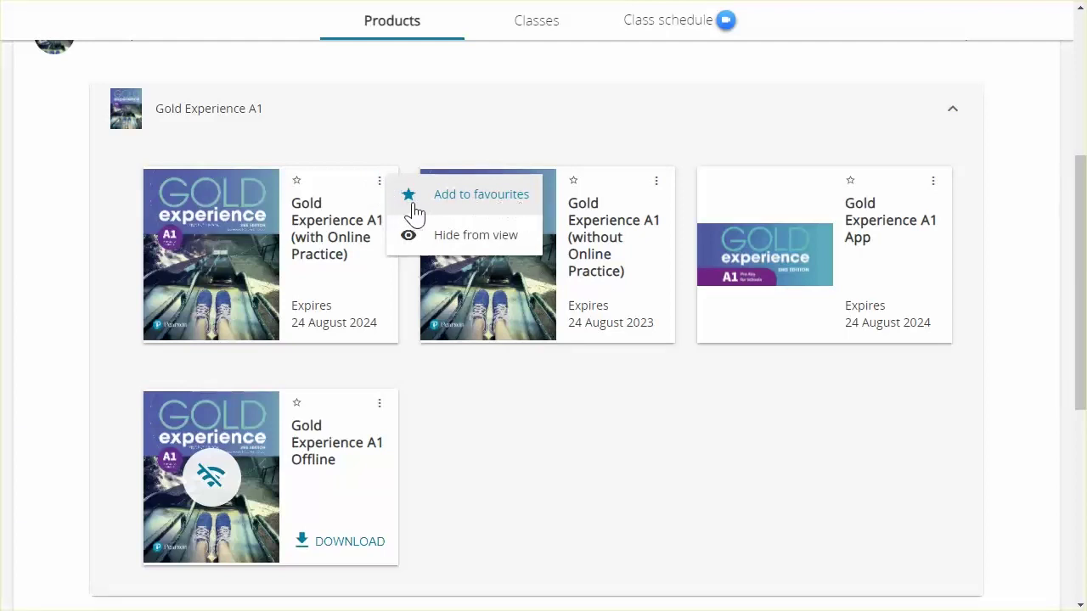
left_click(488, 213)
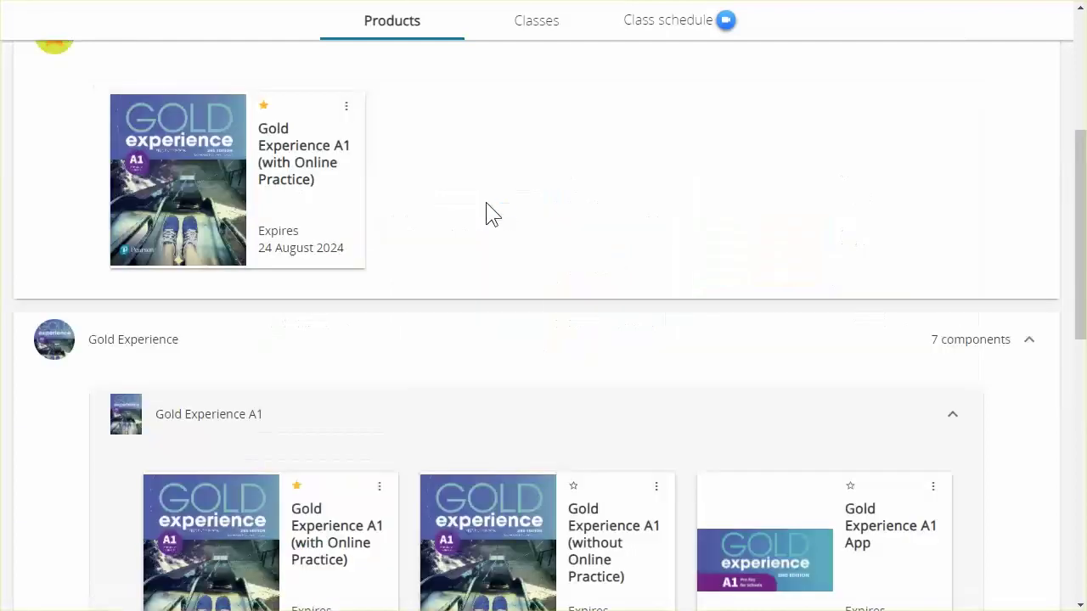
scroll(486, 214, "up", 4)
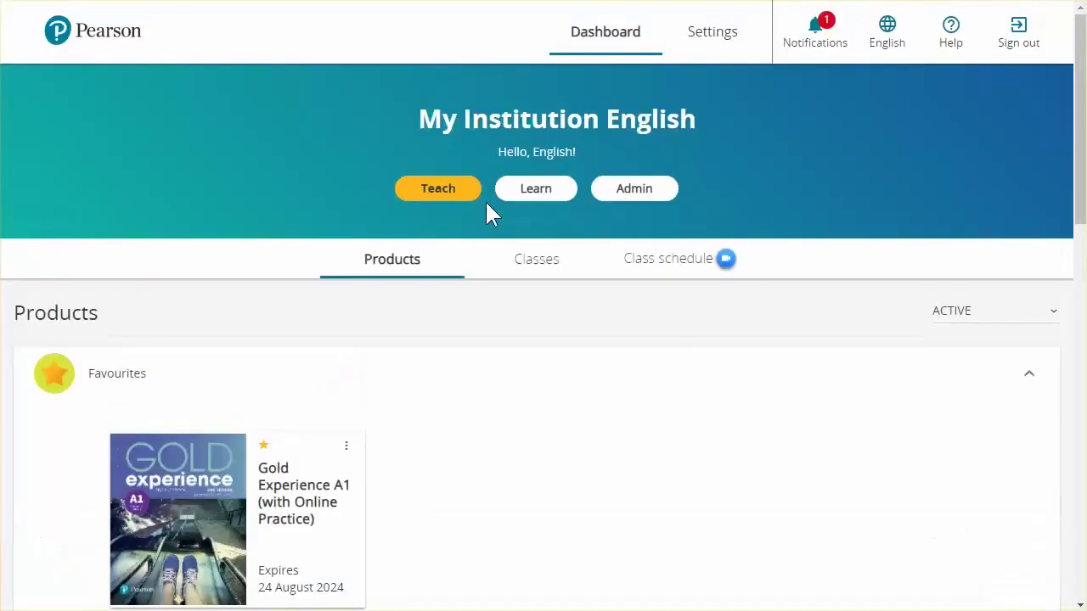
scroll(485, 213, "down", 2)
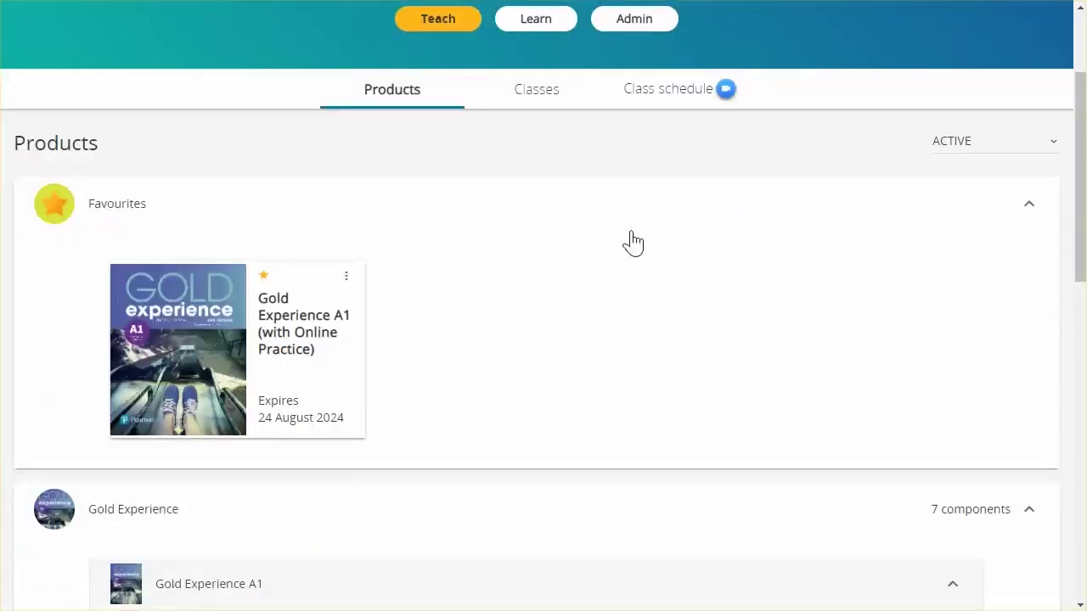
left_click_drag(1083, 248, 1083, 430)
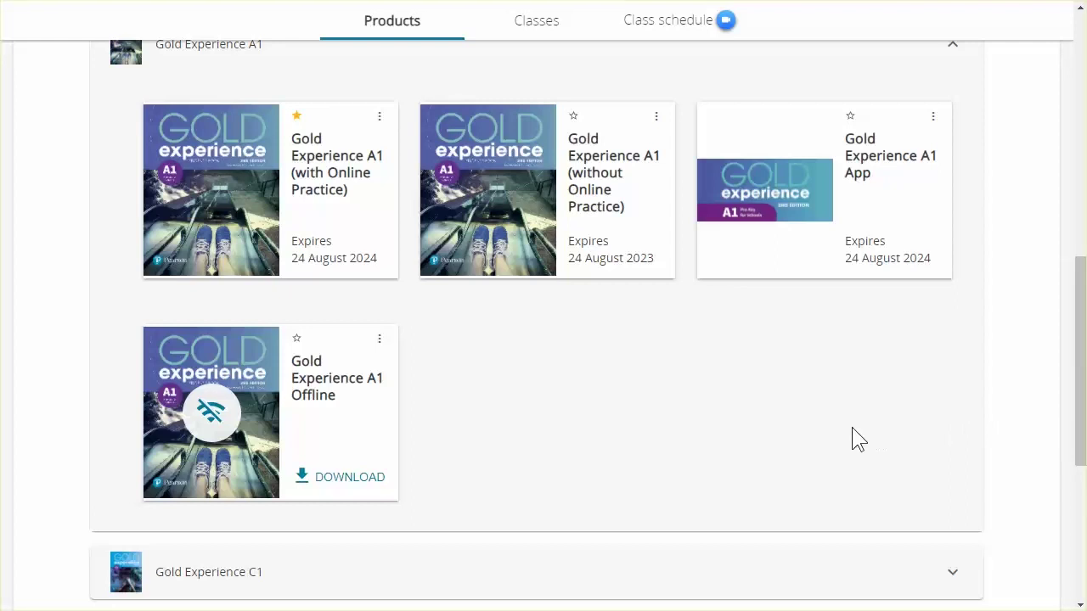
Step: Hide the Gold Experience A1 Offline product from view
left_click(379, 338)
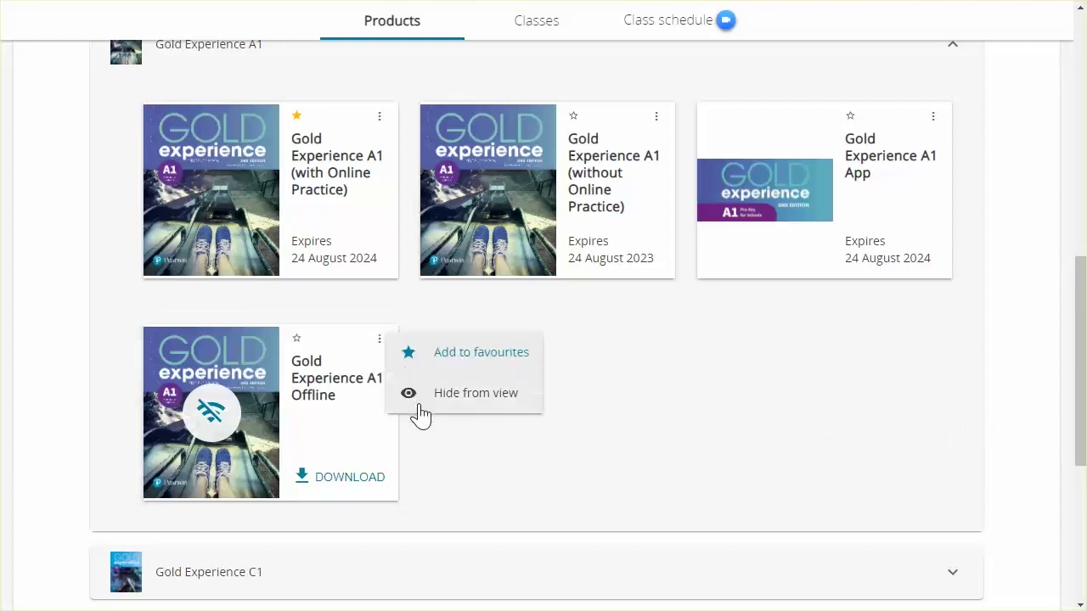
left_click(480, 400)
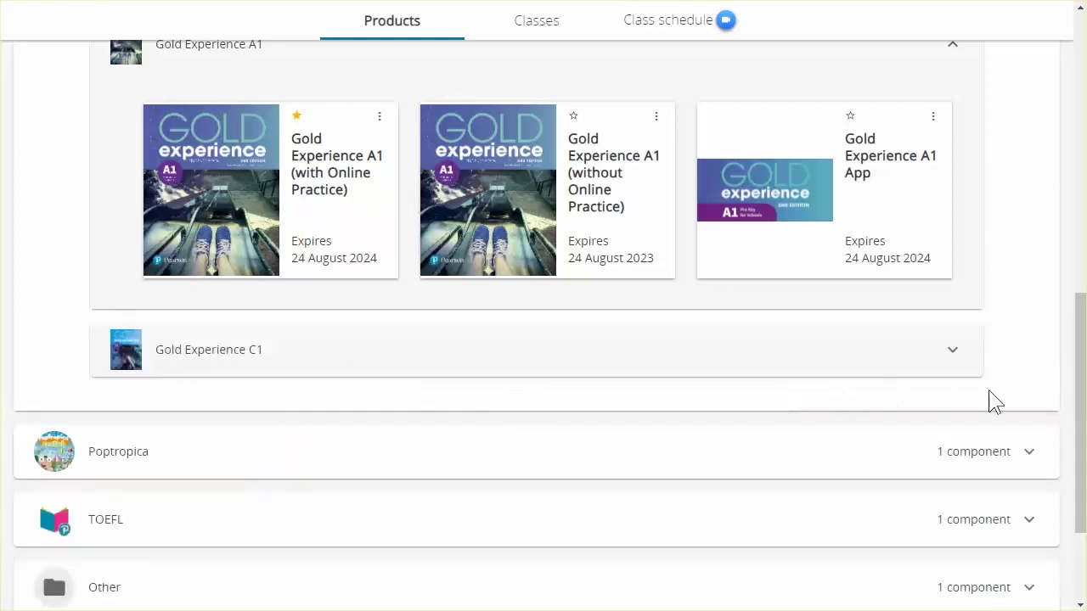
mouse_move(1081, 403)
left_mouse_down()
mouse_move(1048, 246)
mouse_move(1055, 163)
left_mouse_up()
scroll(1056, 164, "up", 1)
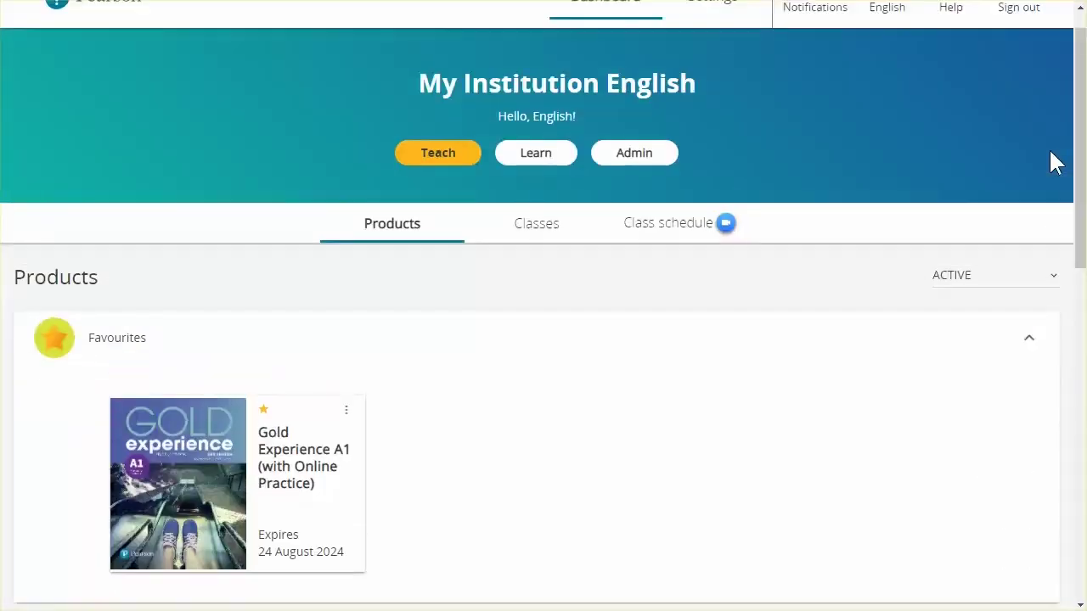
Step: Filter products to HIDDEN and bring the Offline product back to view
left_click(1034, 280)
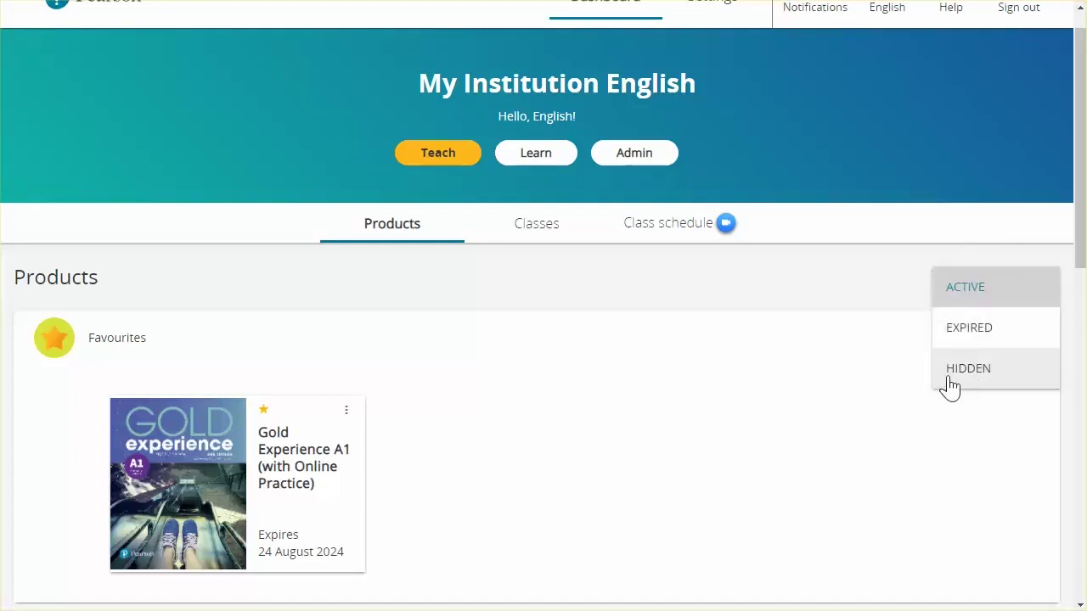
left_click(967, 374)
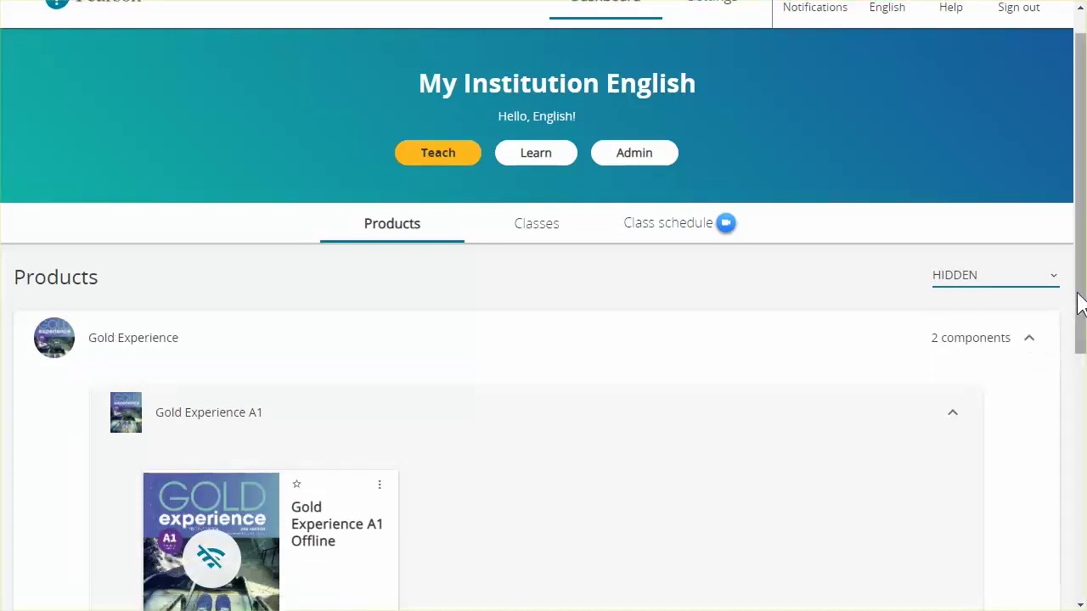
left_click_drag(1079, 304, 1078, 444)
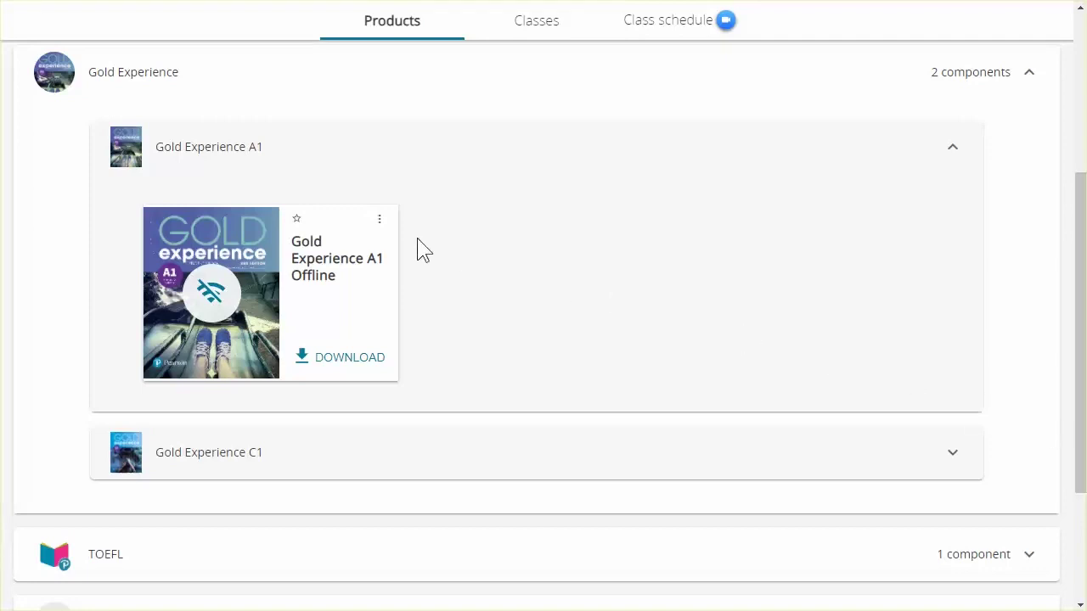
left_click(380, 219)
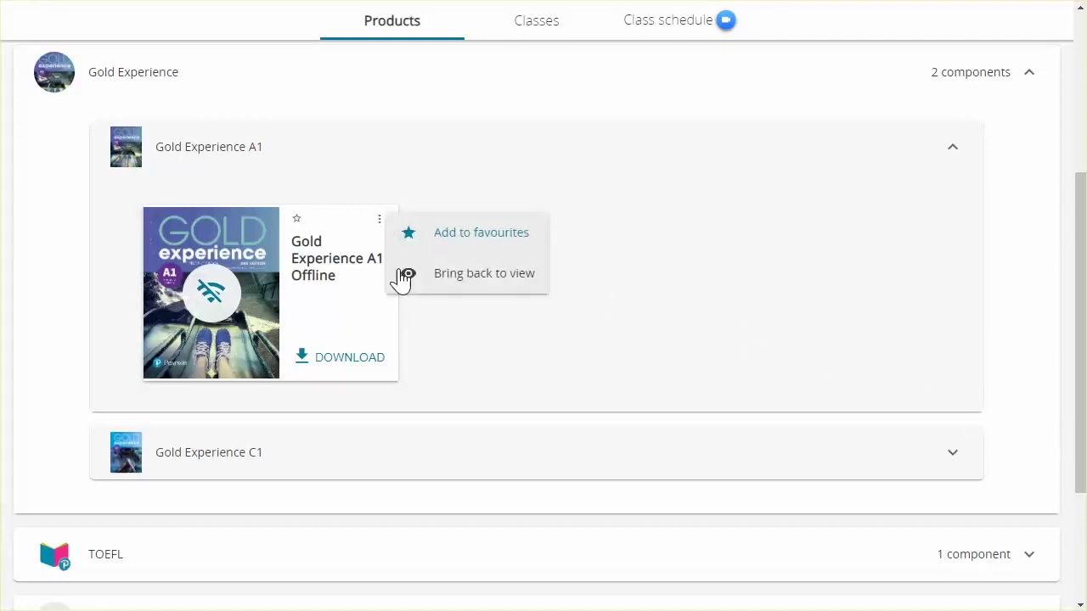
left_click(478, 283)
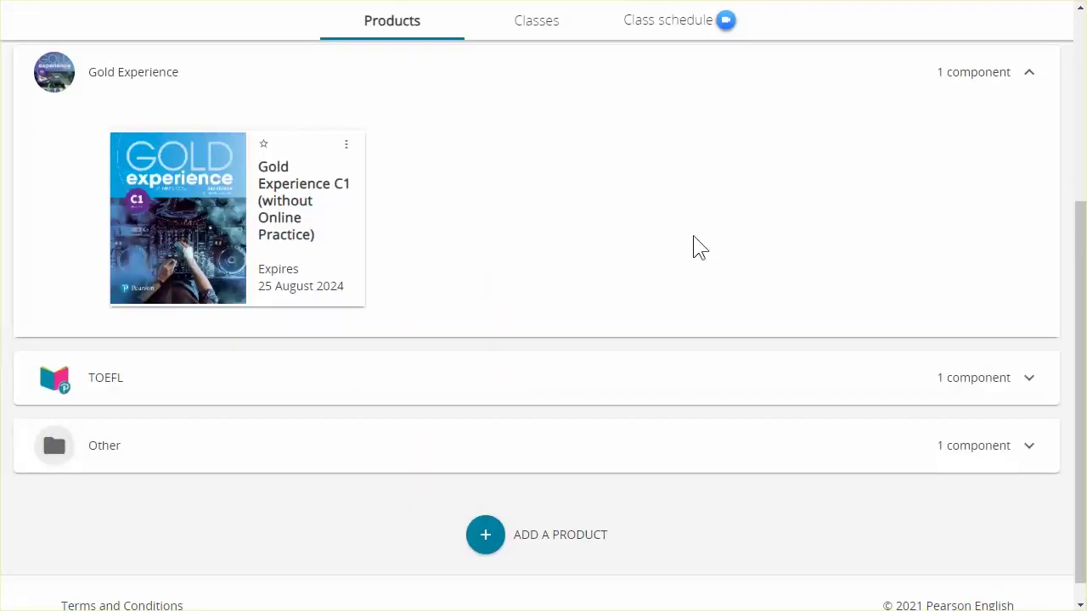
scroll(840, 213, "up", 2)
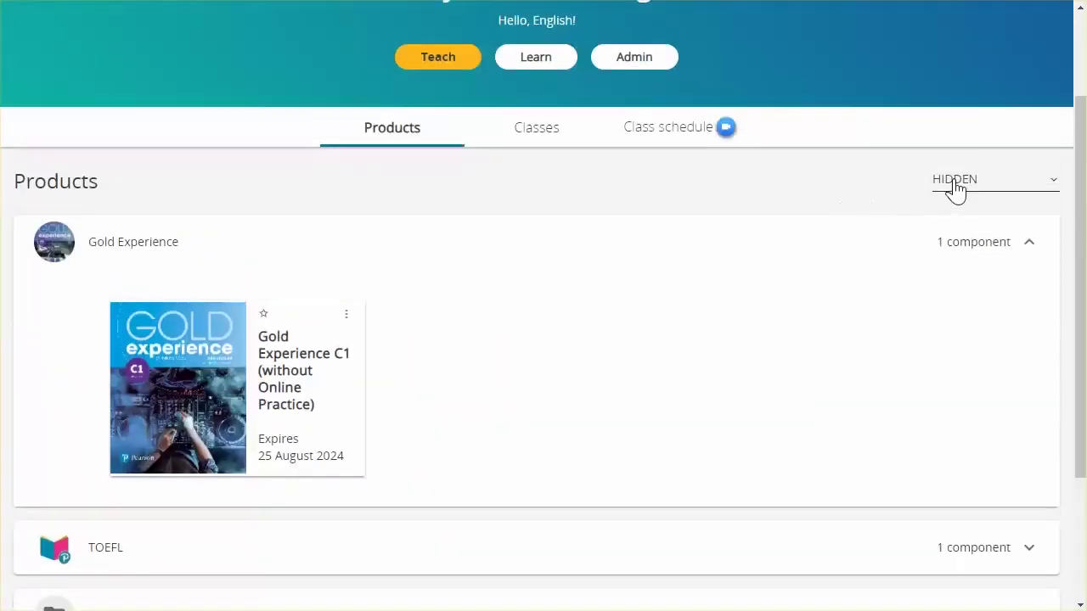
Step: Set the product filter to ACTIVE and scroll through the active products
left_click(955, 189)
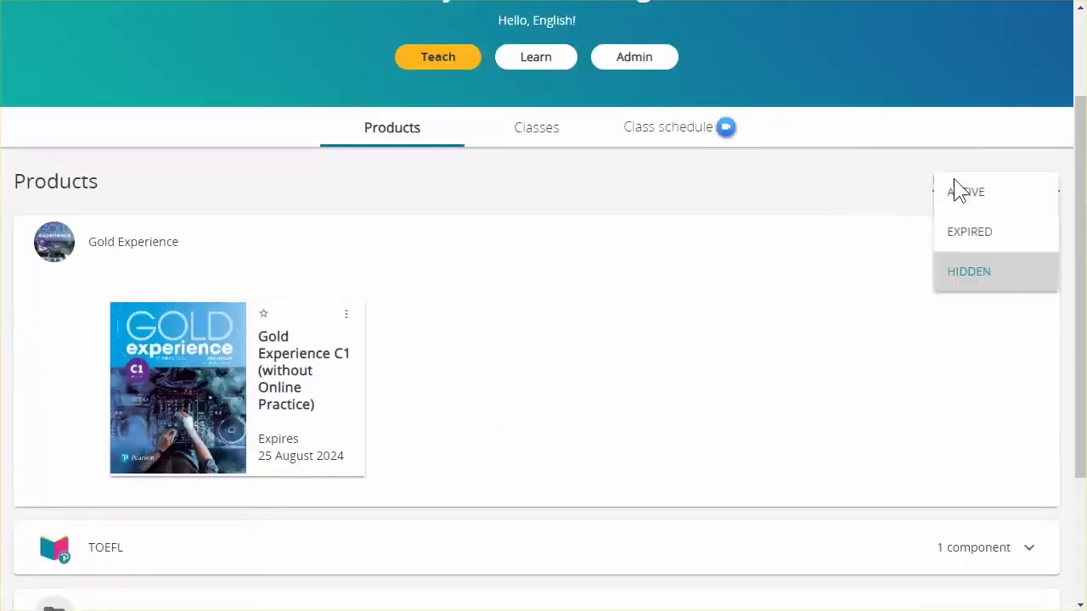
left_click(990, 206)
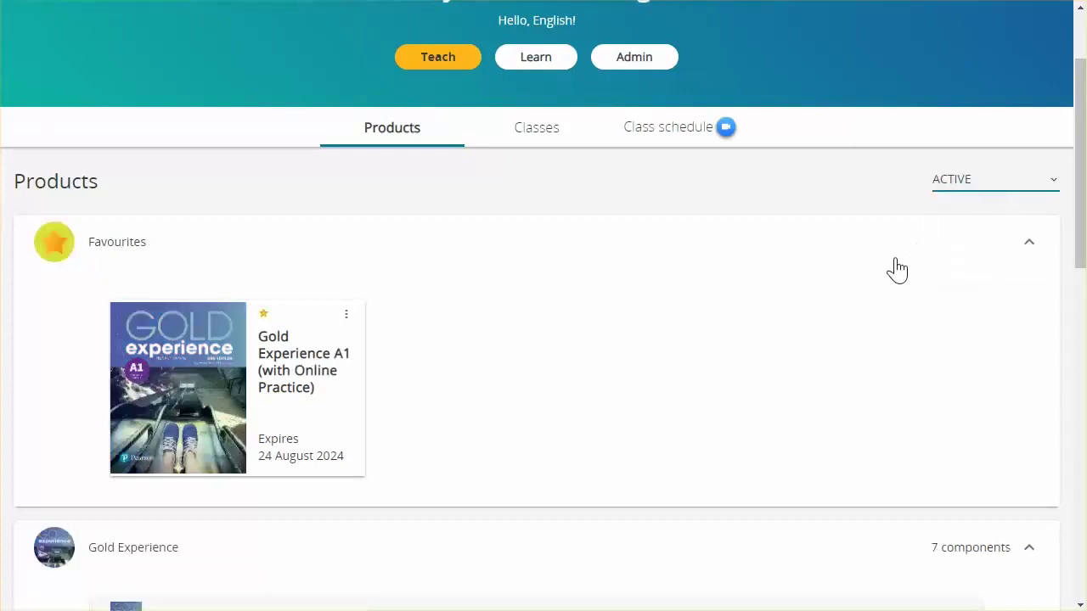
scroll(897, 270, "down", 2)
scroll(896, 271, "down", 4)
scroll(896, 272, "down", 2)
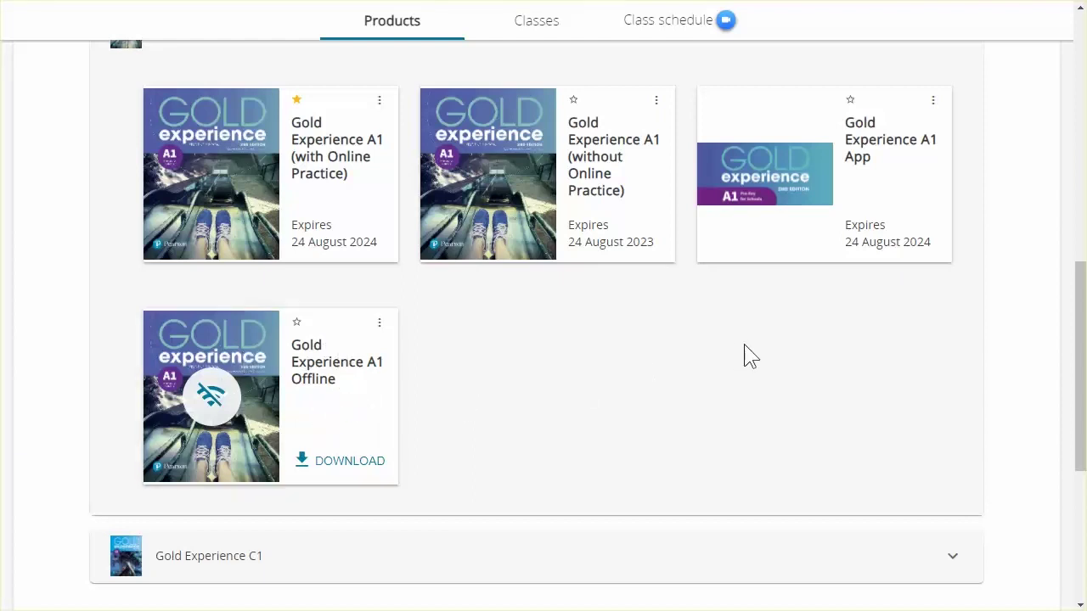
left_click_drag(1075, 352, 1032, 111)
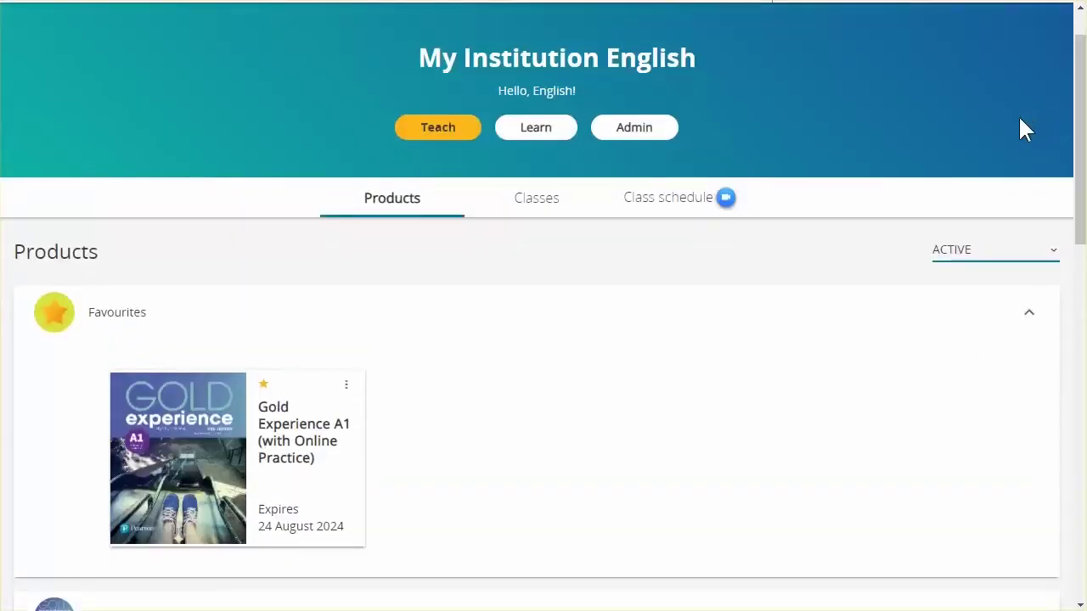
Step: Set the product filter to EXPIRED to list the expired Gold Experience B1 components
left_click(1006, 250)
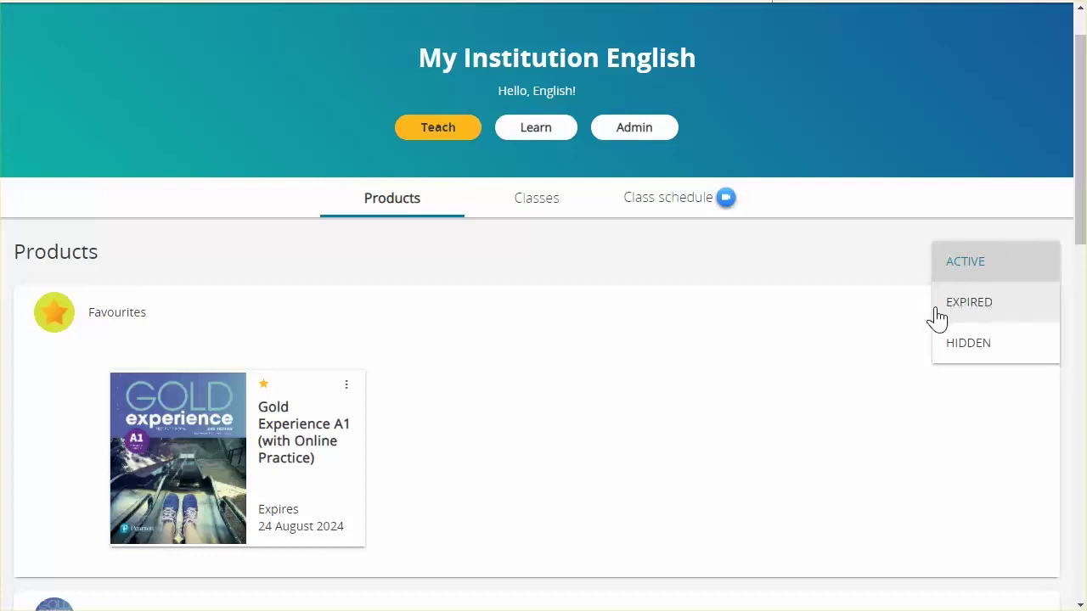
left_click(987, 319)
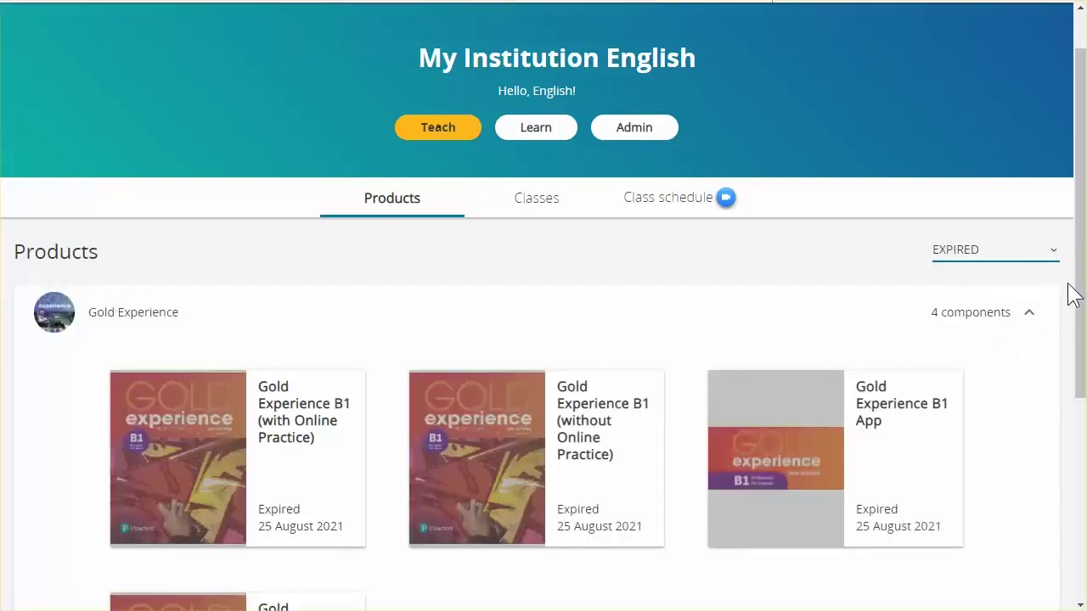
mouse_move(1075, 283)
left_mouse_down()
mouse_move(1066, 410)
mouse_move(1049, 297)
left_mouse_up()
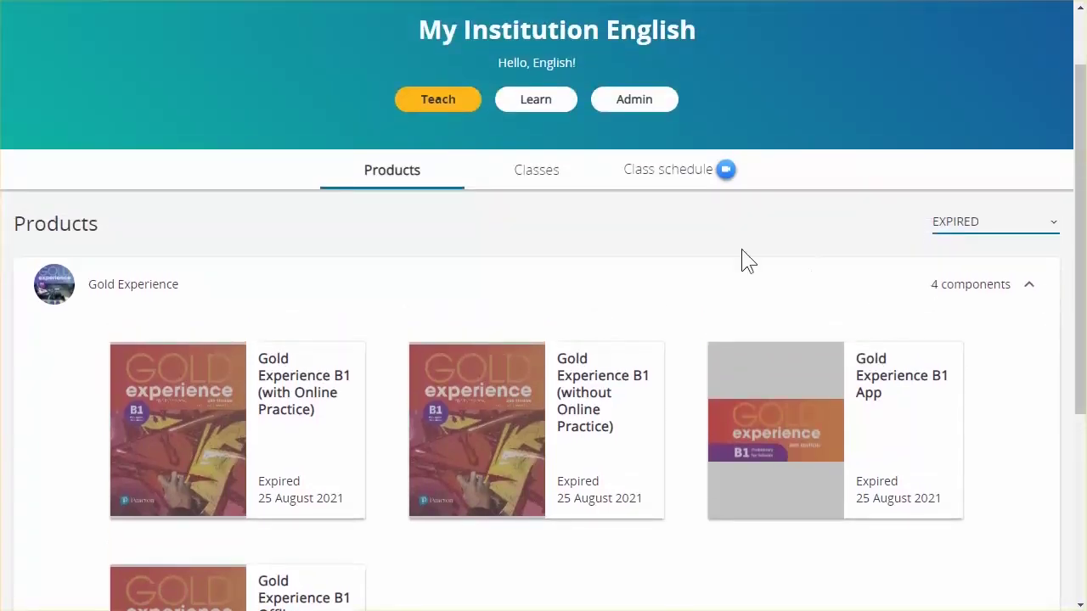
Step: Show the Classes tab and preview the Monday 10AM Gold Experience A1 class options
left_click(533, 183)
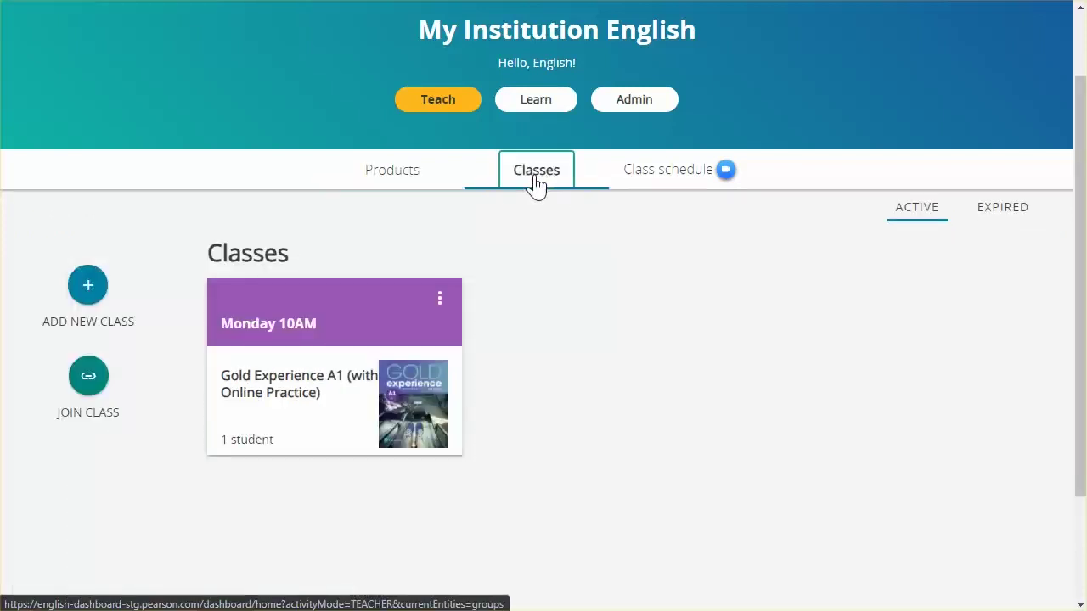
left_click(439, 298)
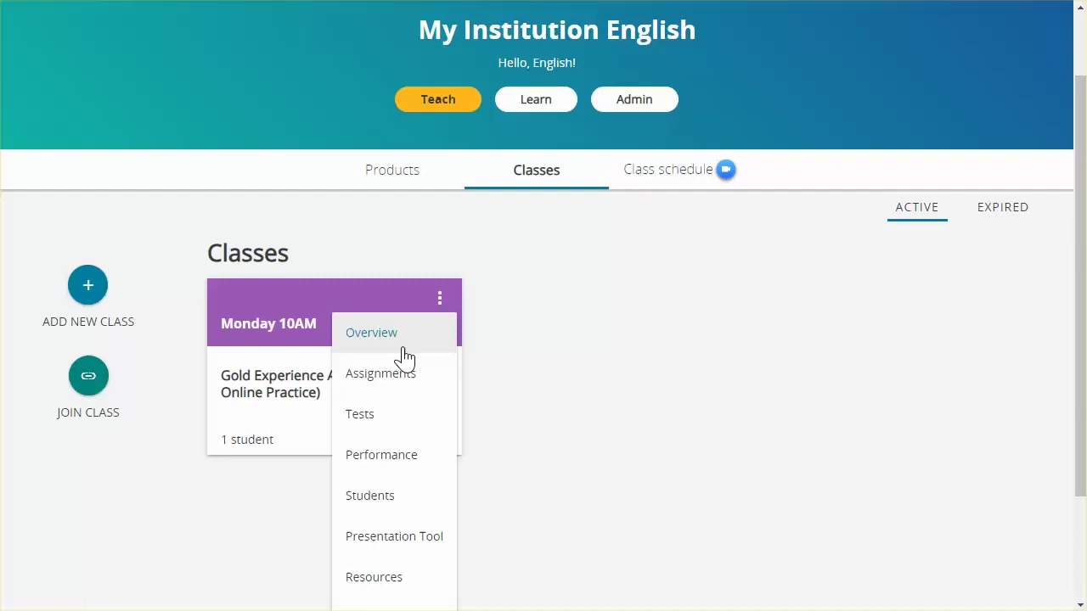
left_click(532, 352)
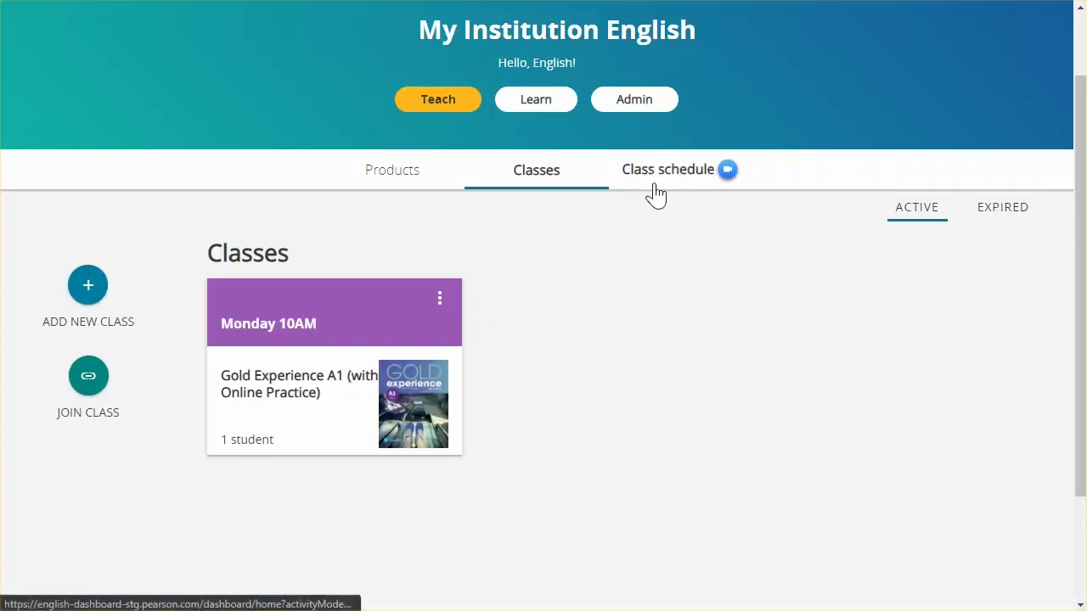
Step: View the 23–27 August class schedule with Thursday and Friday Present Simple Zoom lessons
left_click(685, 186)
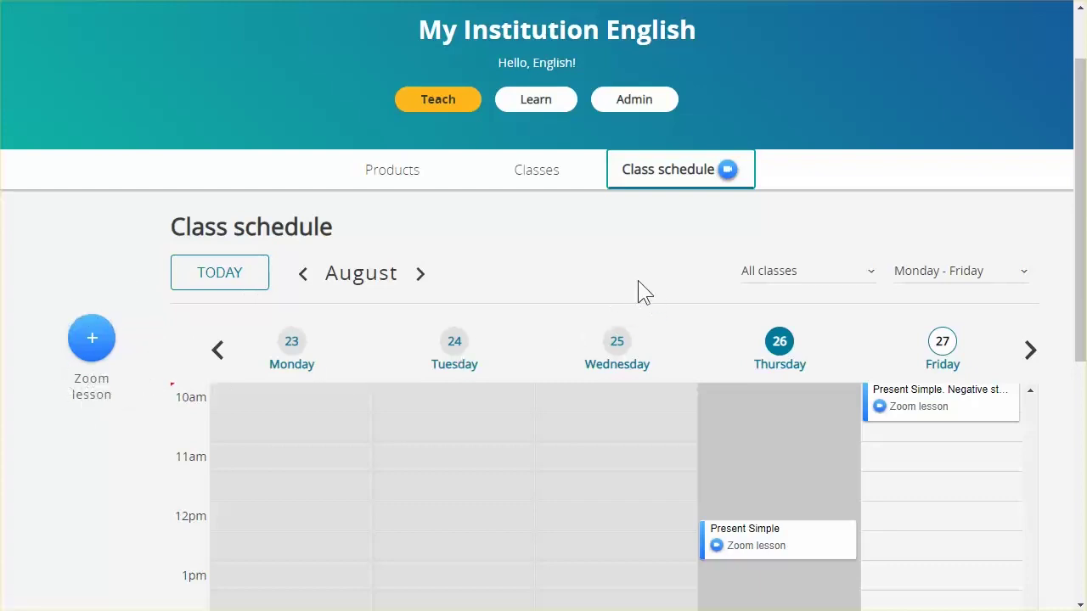
left_click(559, 226)
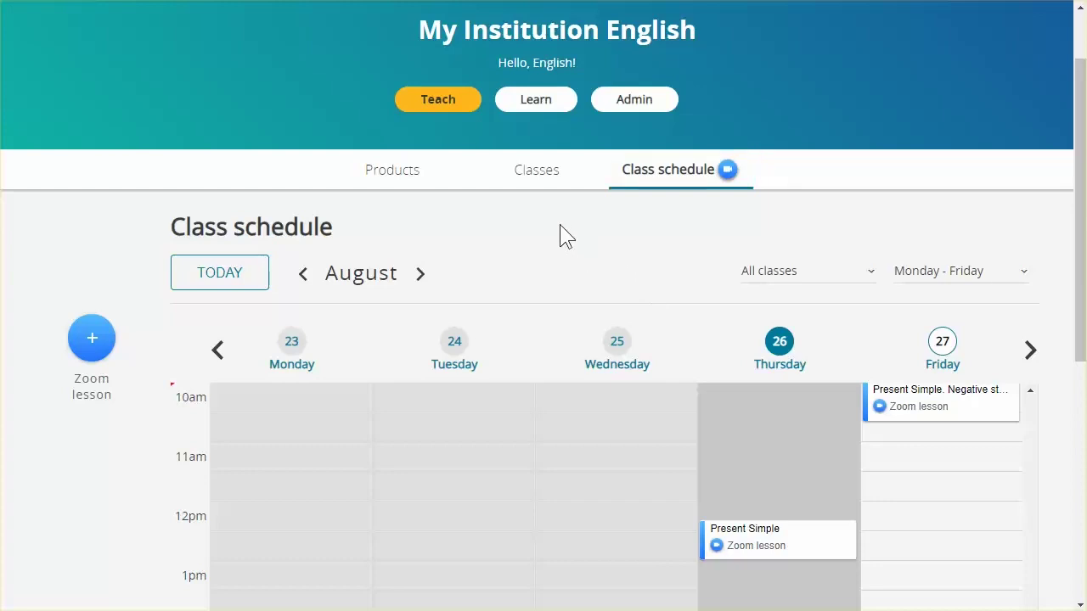